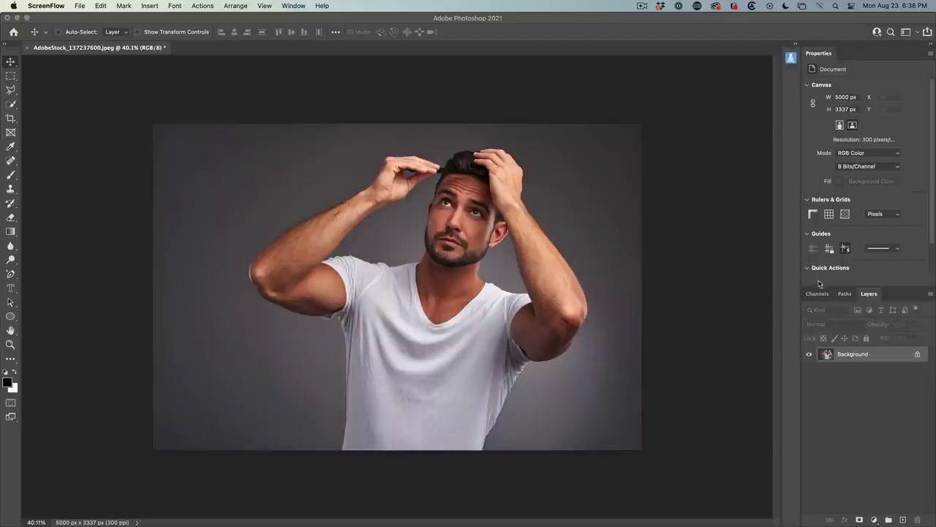
- Place the Ps library asset on the shirt chest, scaled to 1221 × 1198 px and rotated 8.08°
left_click(790, 57)
left_click_drag(743, 439, 421, 277)
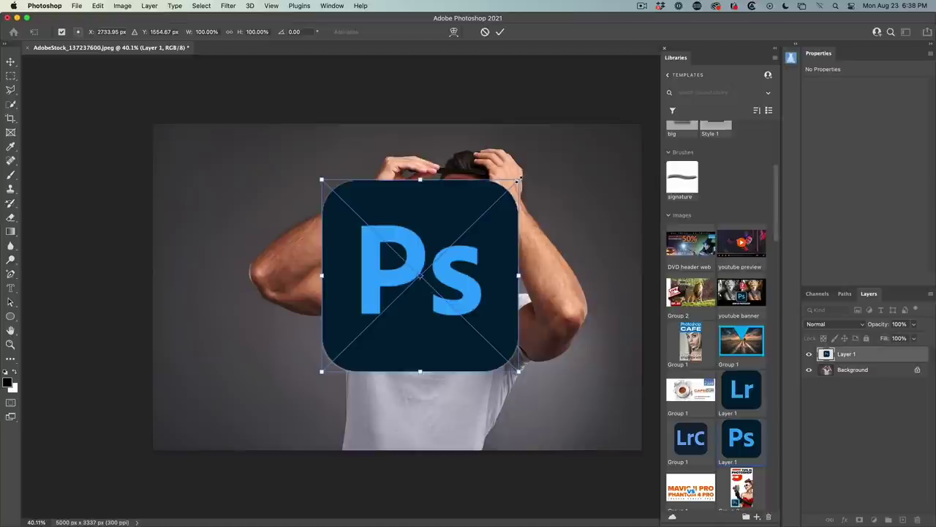
left_click_drag(518, 180, 433, 256)
left_click_drag(402, 291, 450, 357)
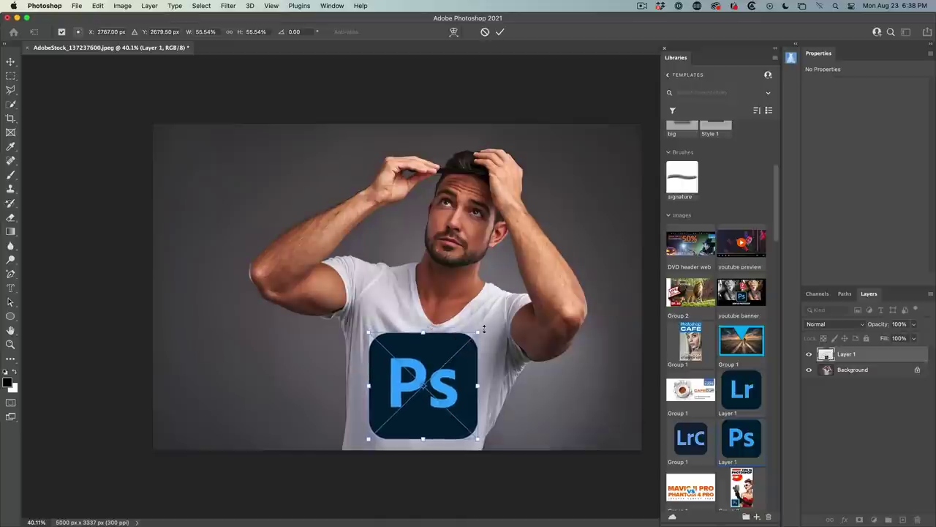
left_click_drag(484, 327, 487, 340)
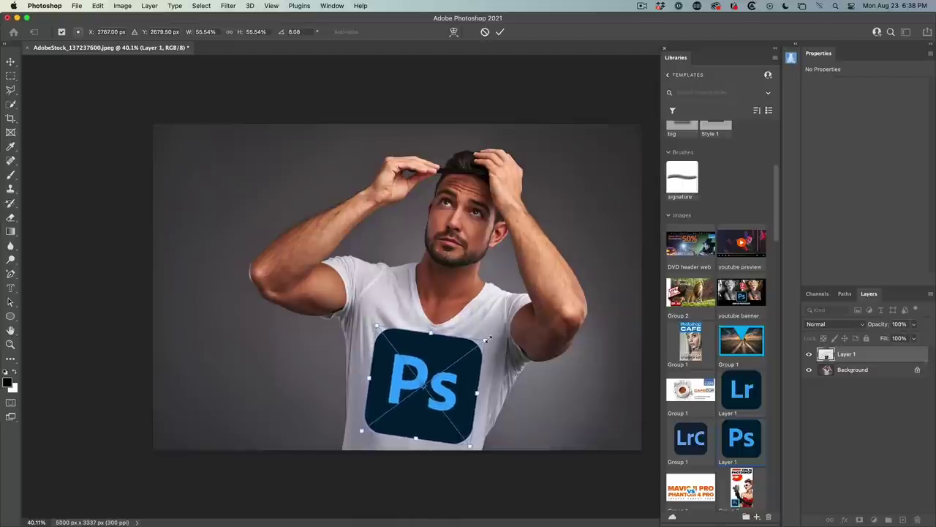
key("Return")
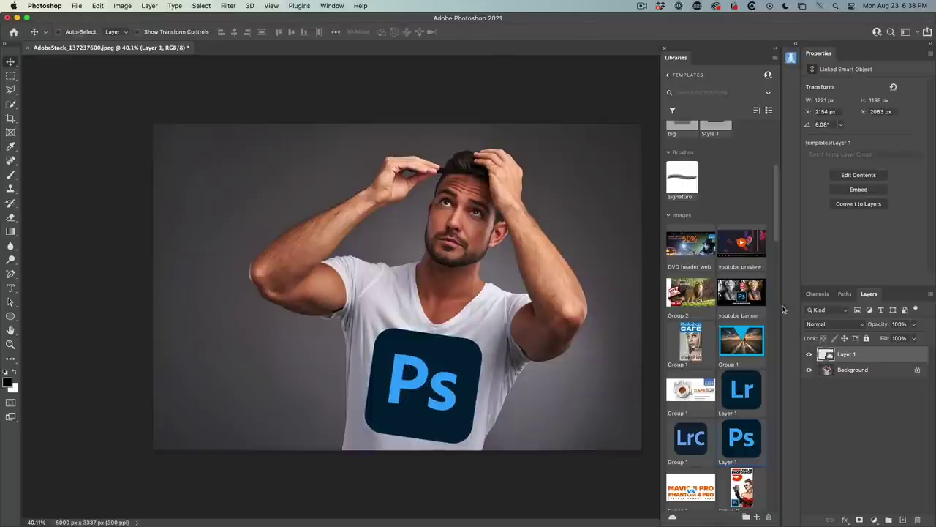
- Set the Ps logo layer (Layer 1) to Multiply blend at 82% opacity
left_click(817, 325)
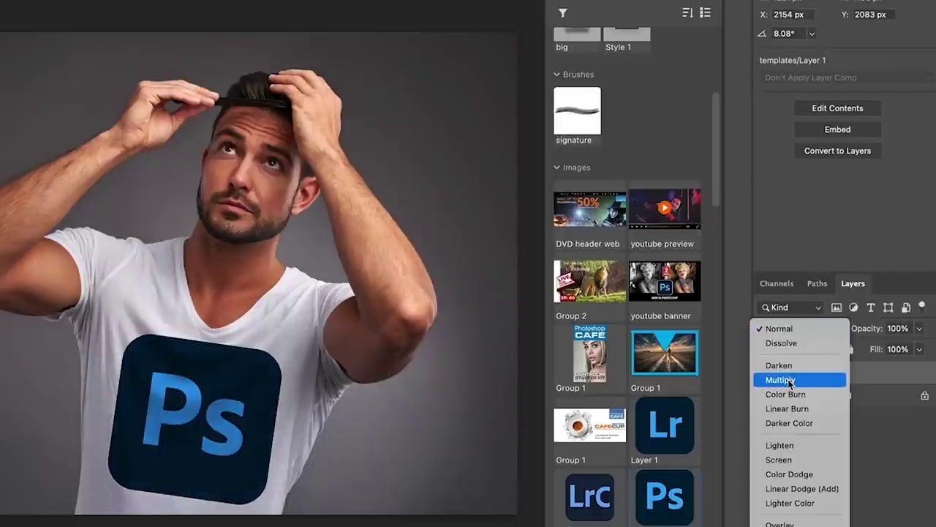
left_click(790, 381)
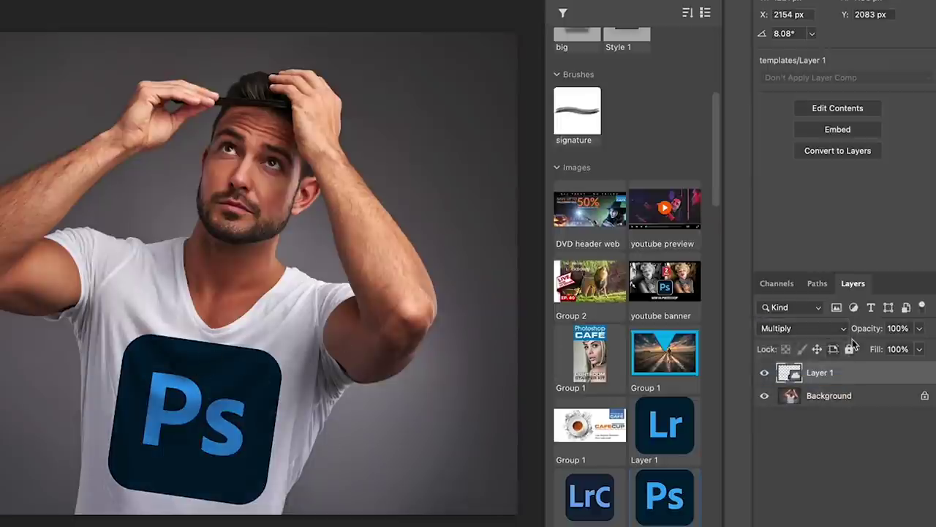
left_click_drag(866, 333, 851, 333)
key("Return")
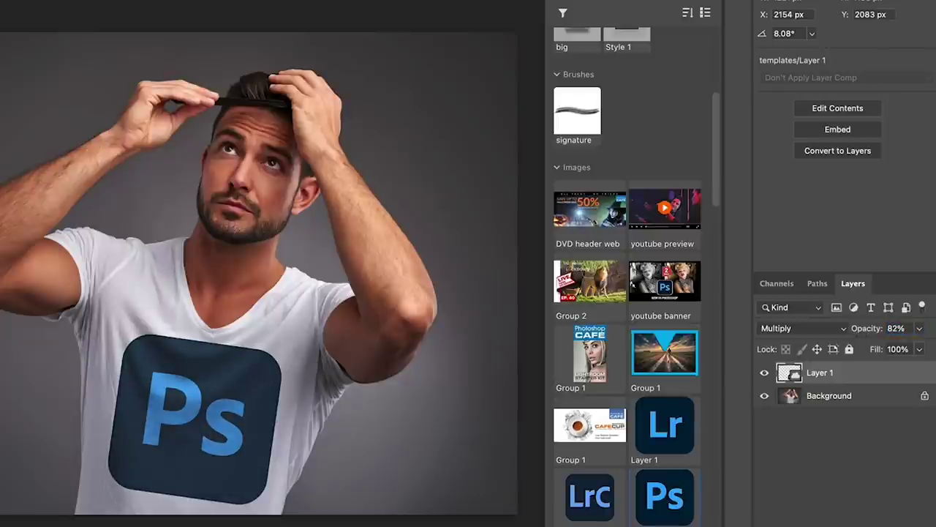
left_click(319, 298)
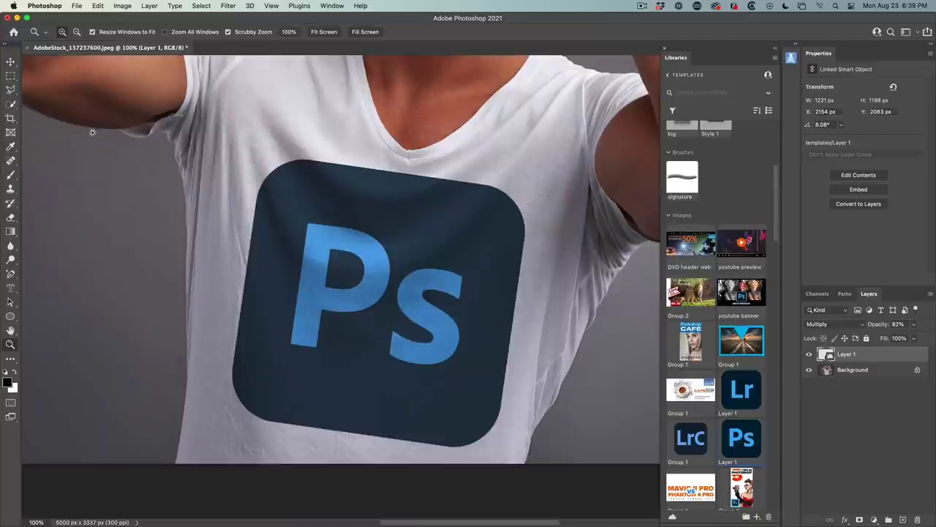
- Put the zoomed-in Ps logo layer into Warp transform mode with Cmd+T
left_click(11, 63)
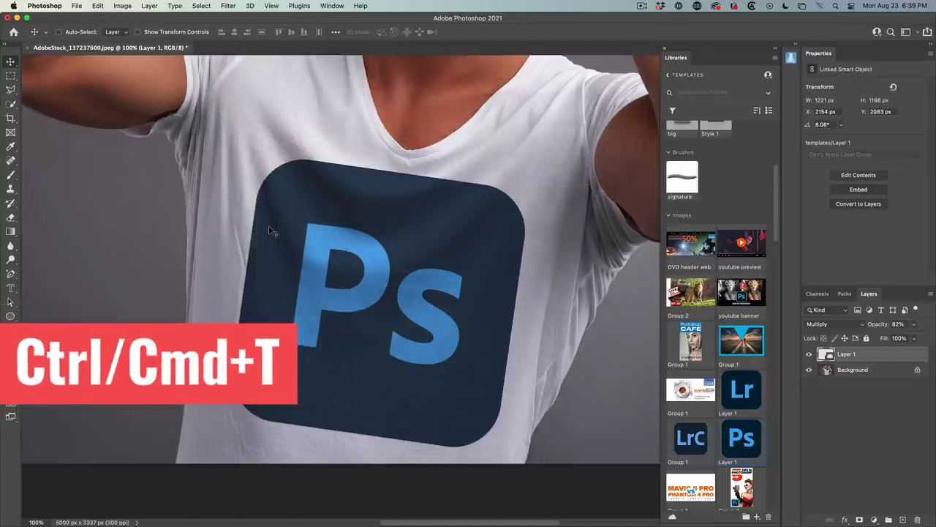
key("super+t")
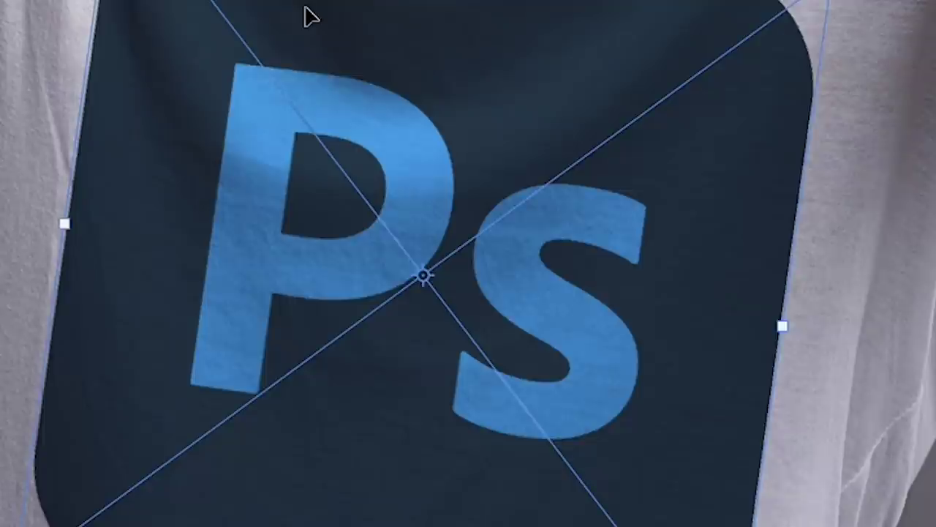
right_click(335, 204)
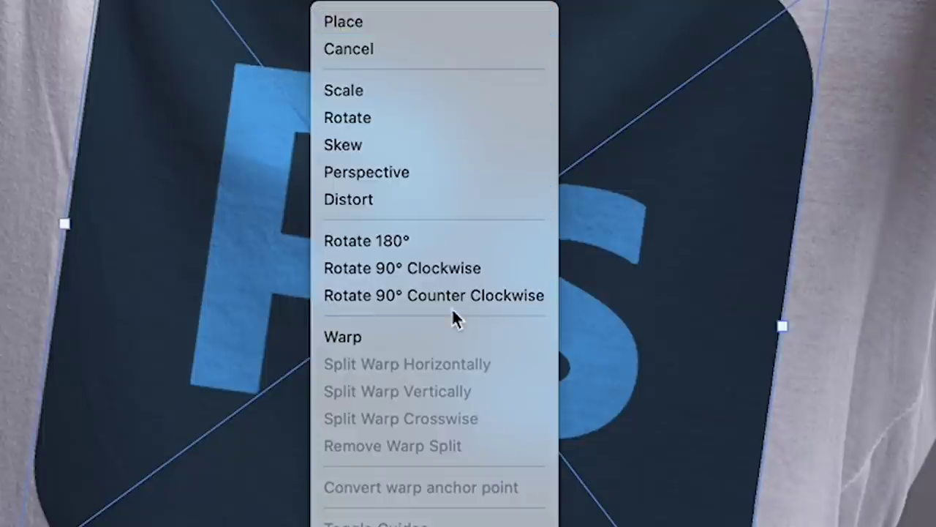
left_click(467, 339)
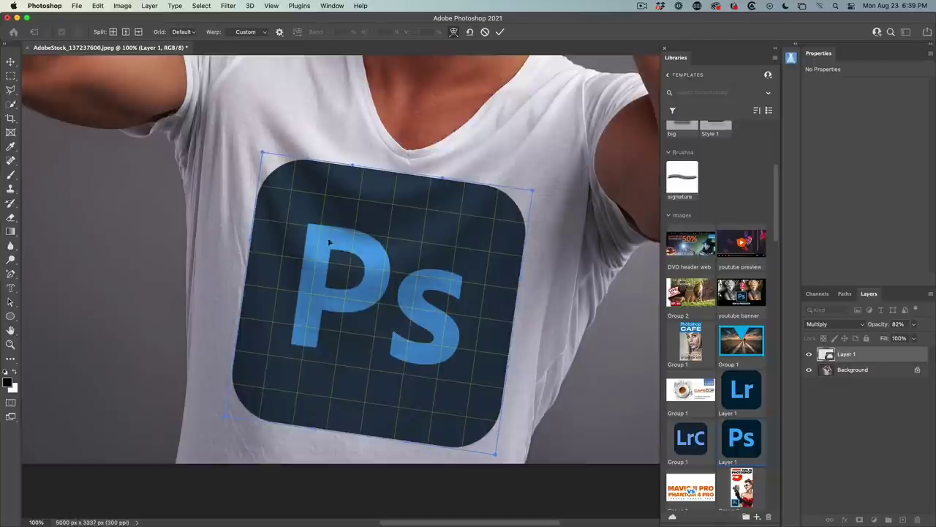
- Set the warp grid to 3 x 3 and change the guide colour to Magenta
left_click(182, 32)
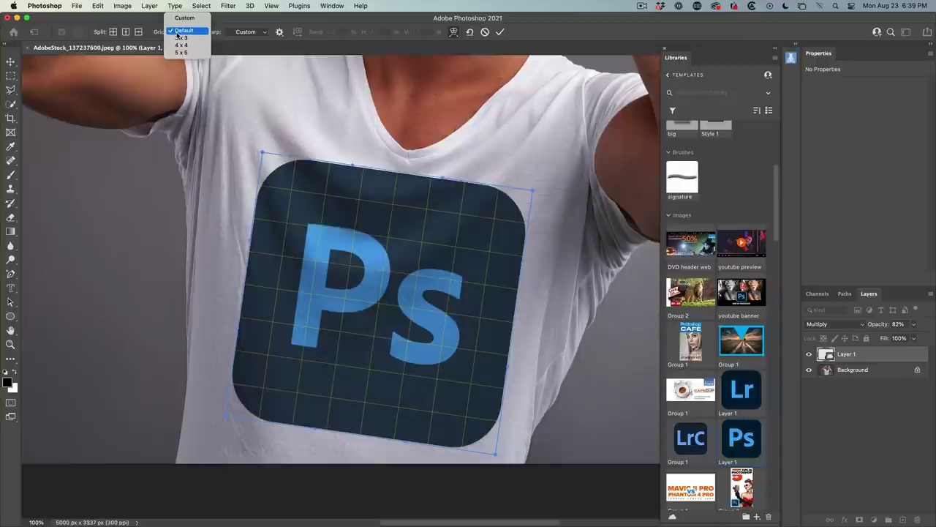
left_click(184, 38)
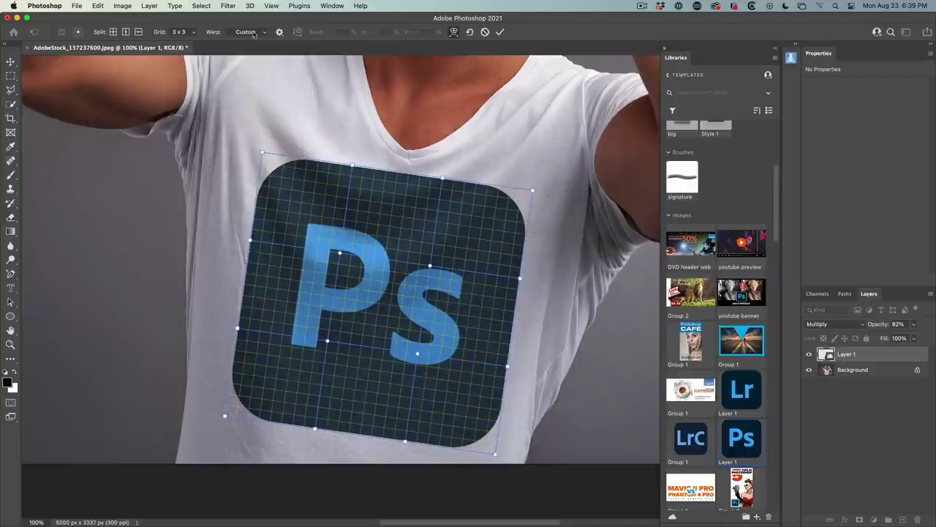
left_click(279, 32)
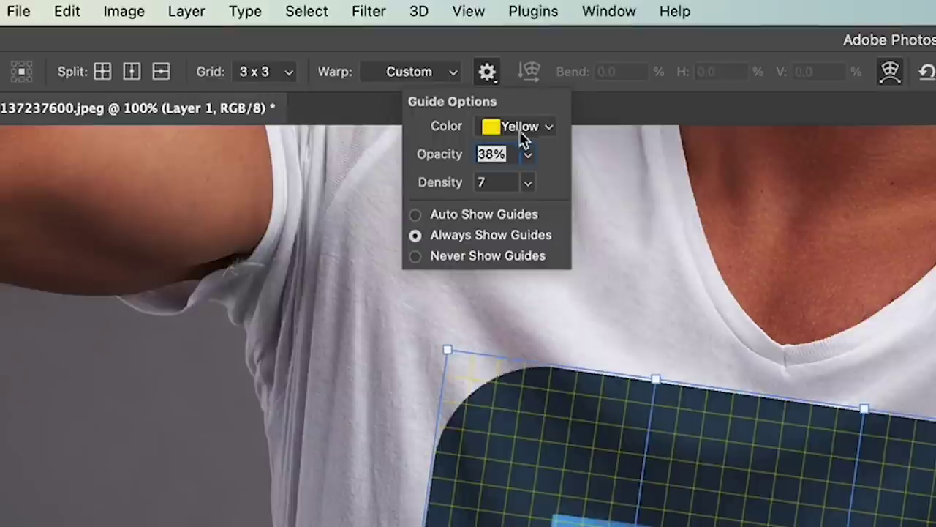
left_click(293, 57)
left_click(297, 75)
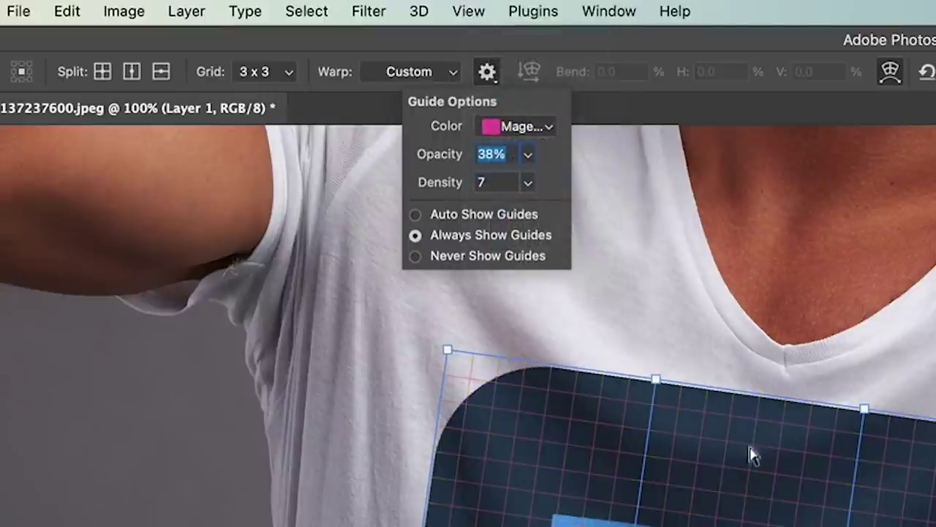
left_click(492, 71)
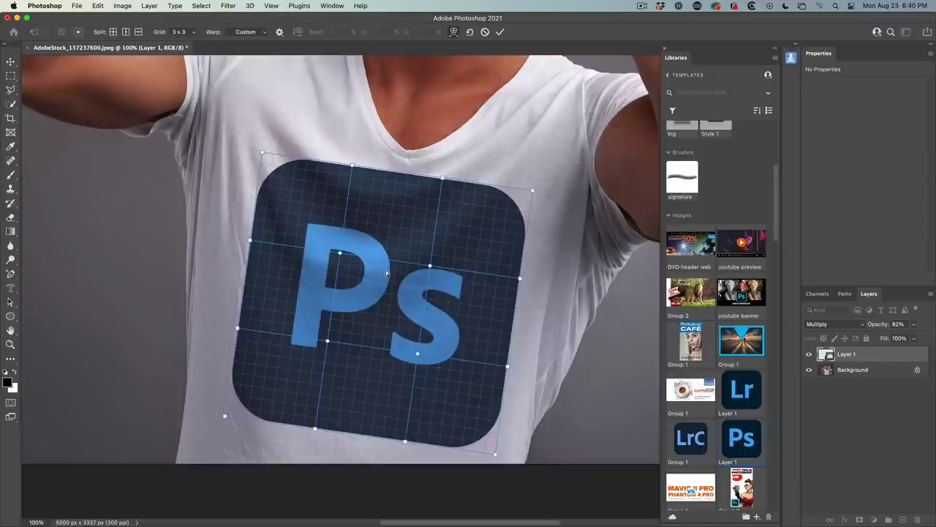
- Warp the logo's top, lower-left and lower-right edges and upper interior points toward the shirt's shape
left_click_drag(390, 198, 388, 206)
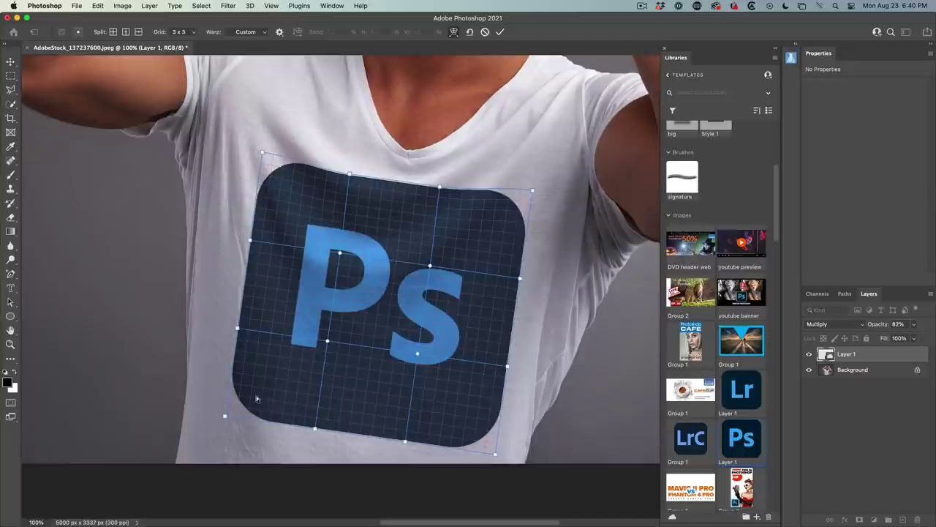
left_click_drag(257, 399, 265, 399)
left_click_drag(462, 428, 454, 419)
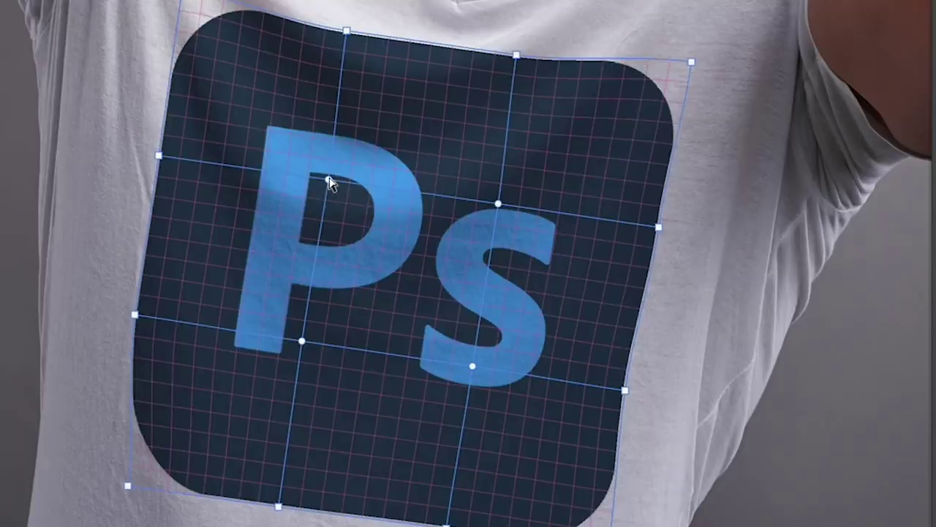
left_click(328, 180)
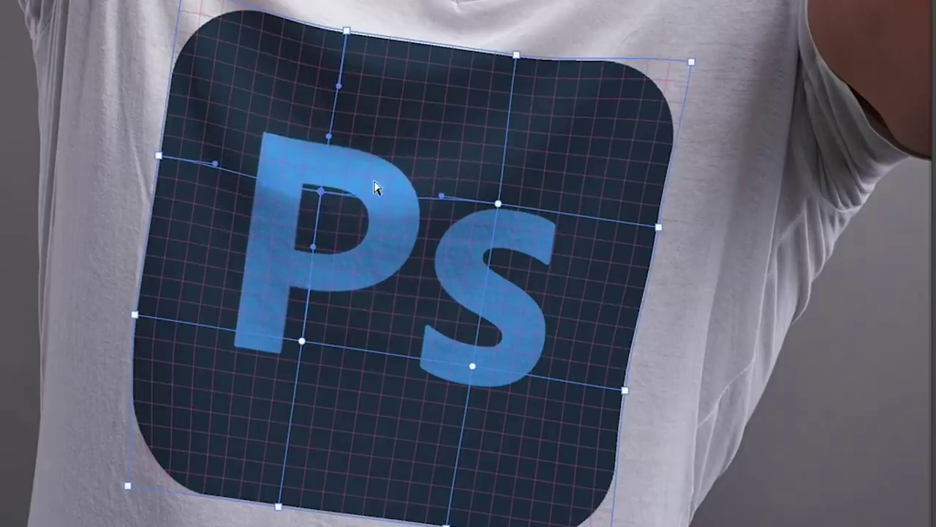
left_click(498, 203)
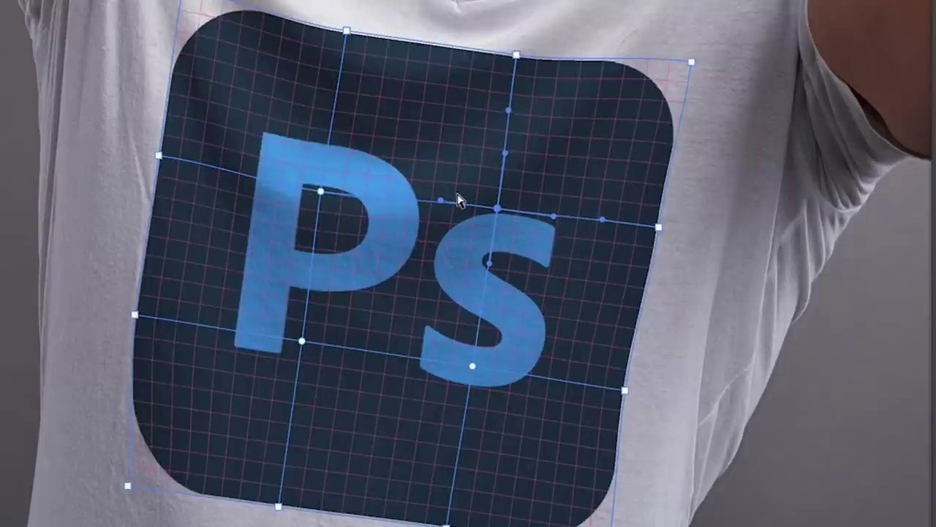
mouse_move(439, 198)
left_mouse_down()
mouse_move(441, 209)
mouse_move(437, 201)
left_mouse_up()
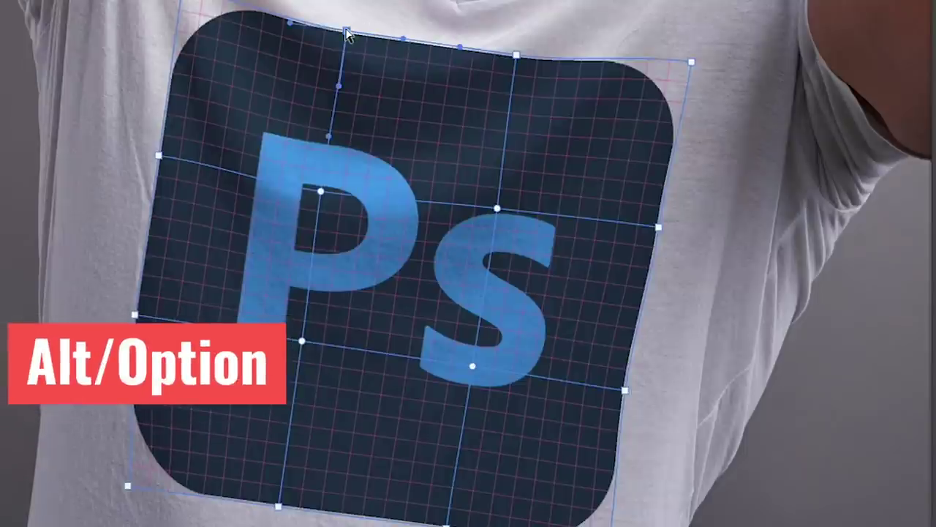
- Reshape the top-edge curve so it dips near the collar and rises slightly
left_click_drag(402, 39, 399, 97)
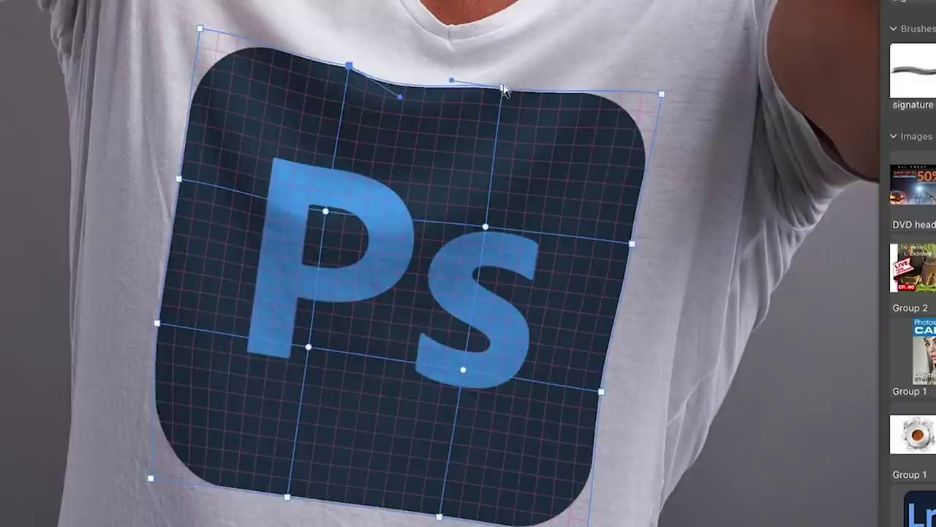
left_click(503, 88)
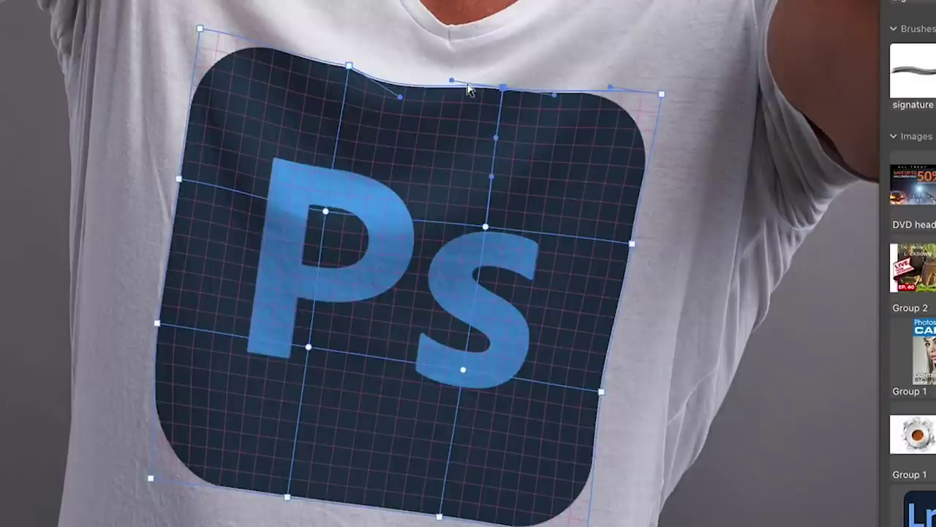
left_click_drag(452, 82, 452, 91)
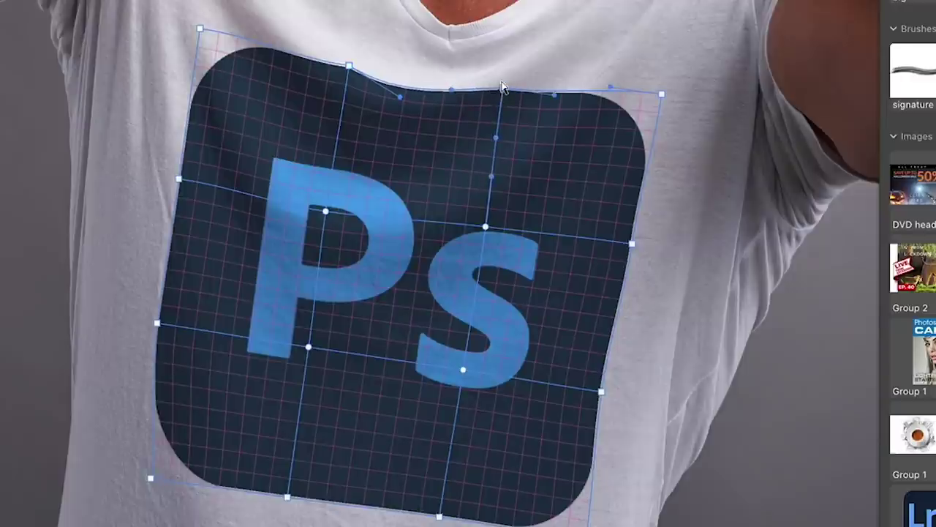
left_click_drag(503, 88, 501, 82)
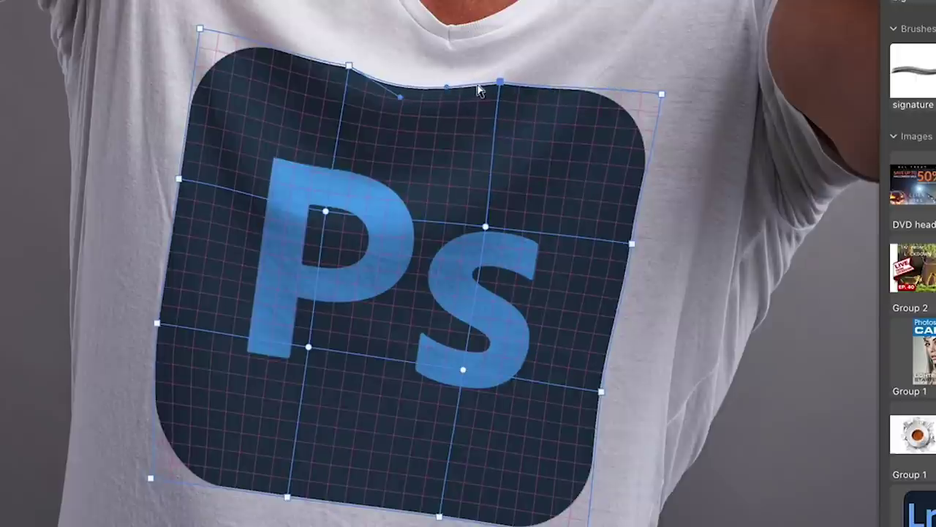
right_click(500, 85)
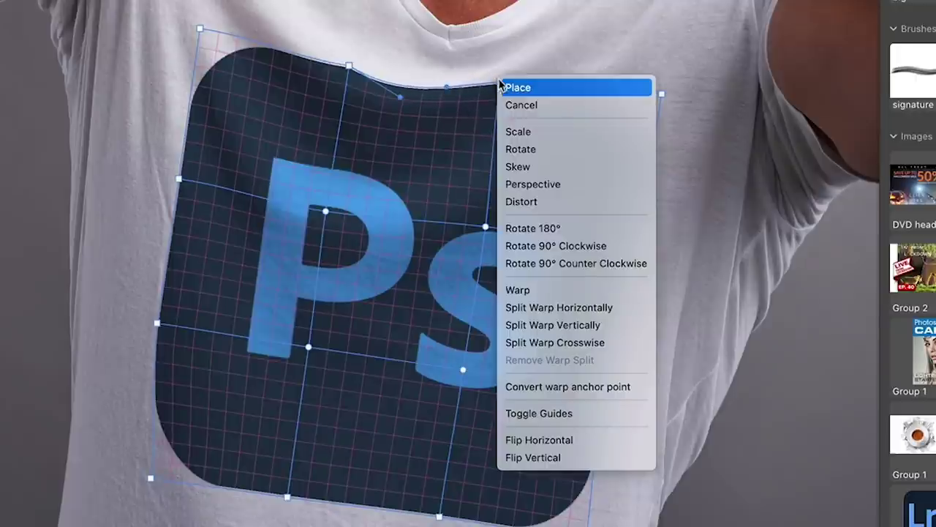
- Add a converted anchor on the logo's top edge and bend its handles into an S-curve
left_click(583, 388)
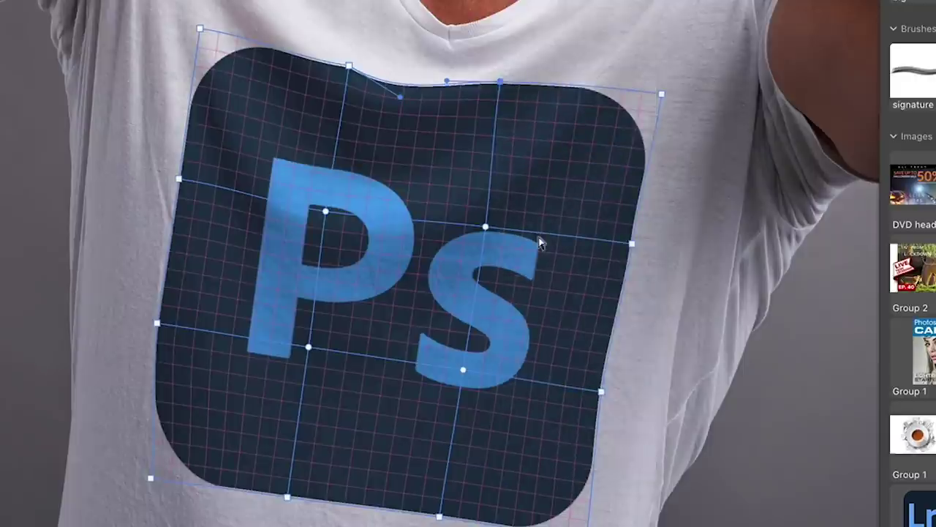
left_click(448, 86)
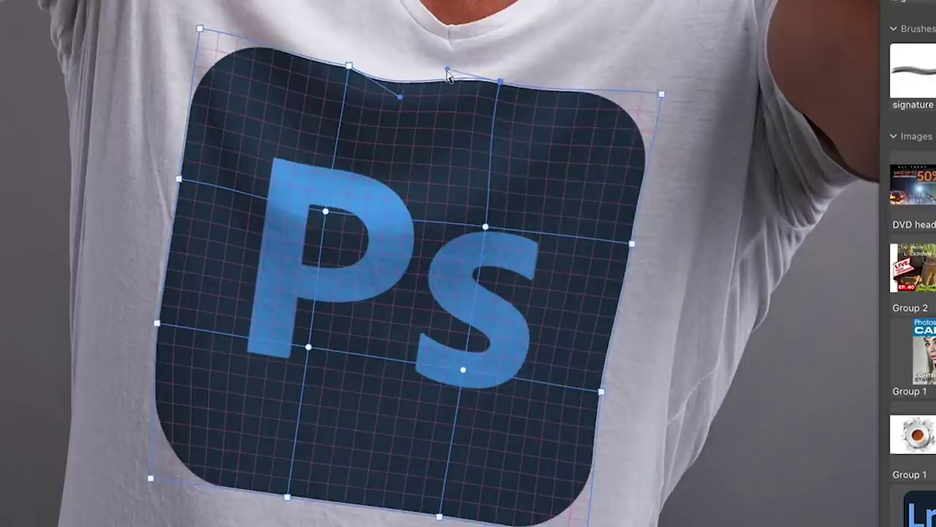
right_click(501, 88)
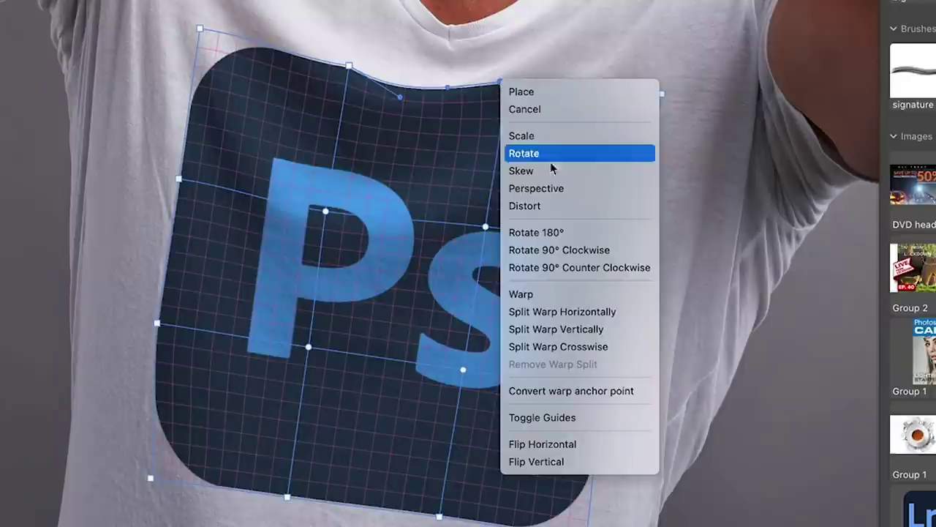
left_click(563, 388)
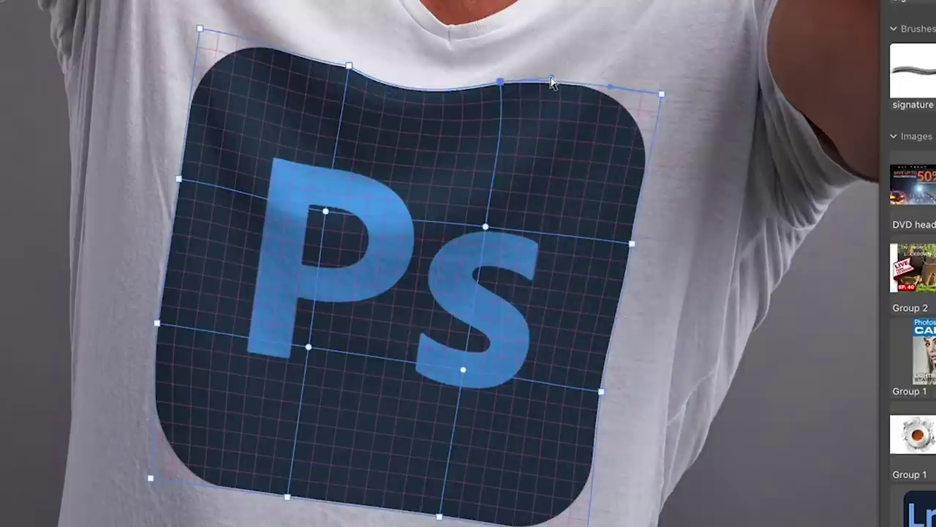
left_click_drag(552, 82, 550, 68)
left_click_drag(502, 88, 500, 132)
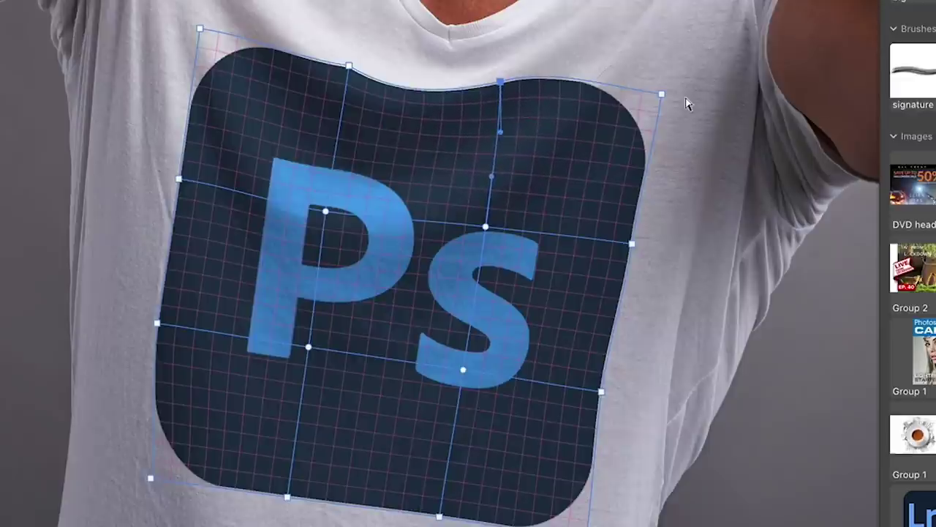
left_click(659, 95)
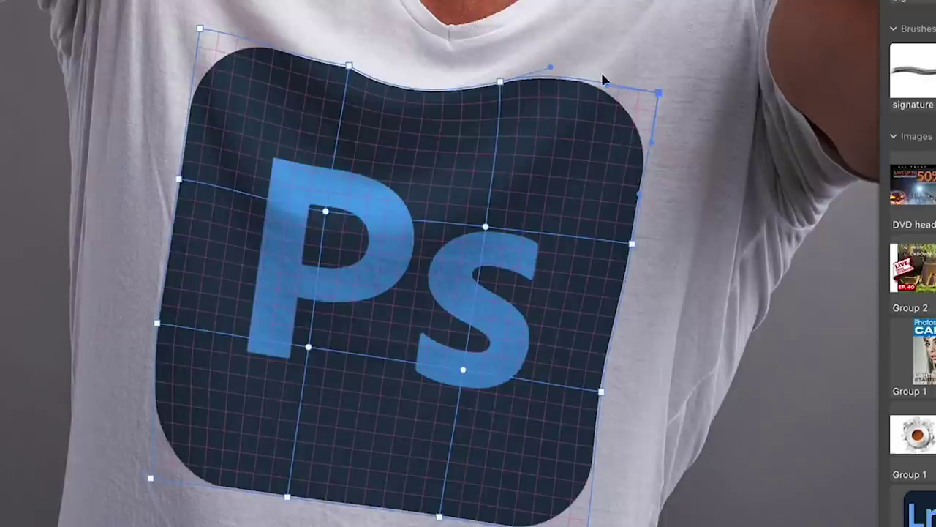
- Add a vertical warp split near the logo's right side and nudge its top point right
key("alt")
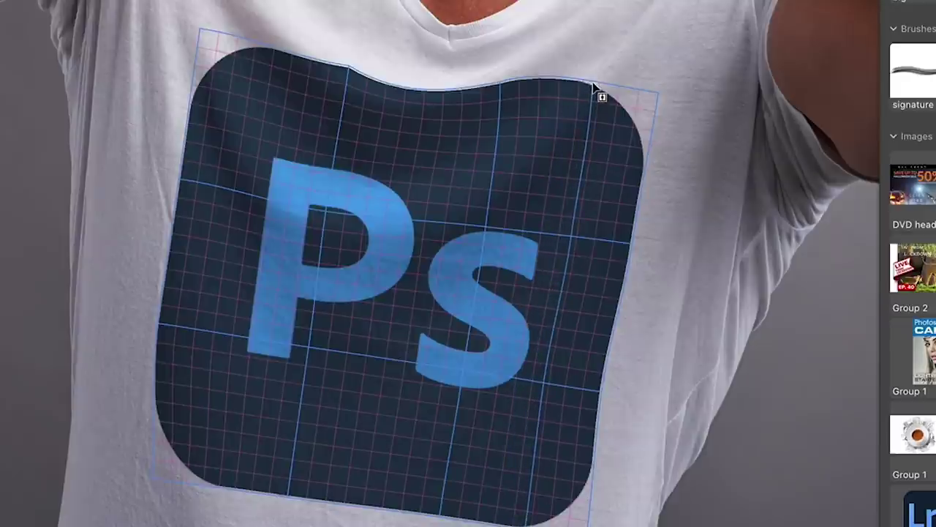
left_click(594, 87)
key("alt")
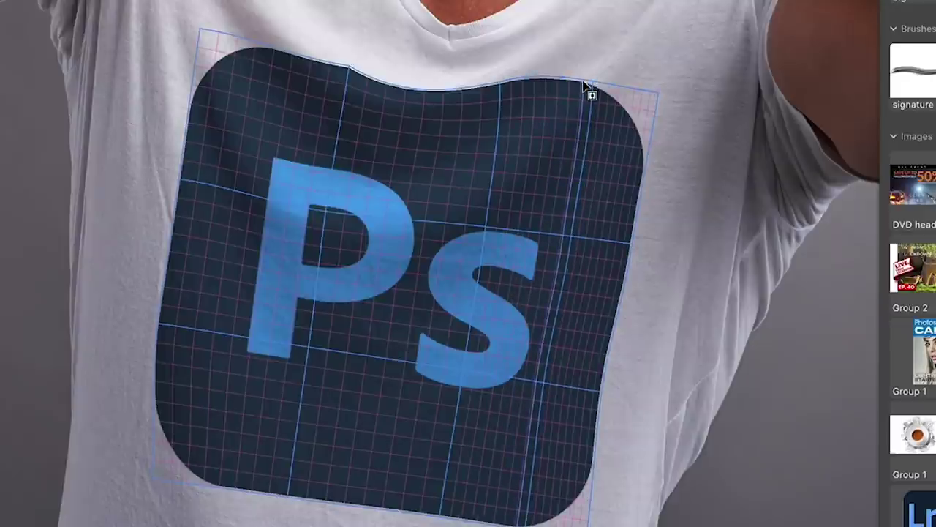
left_click(590, 88)
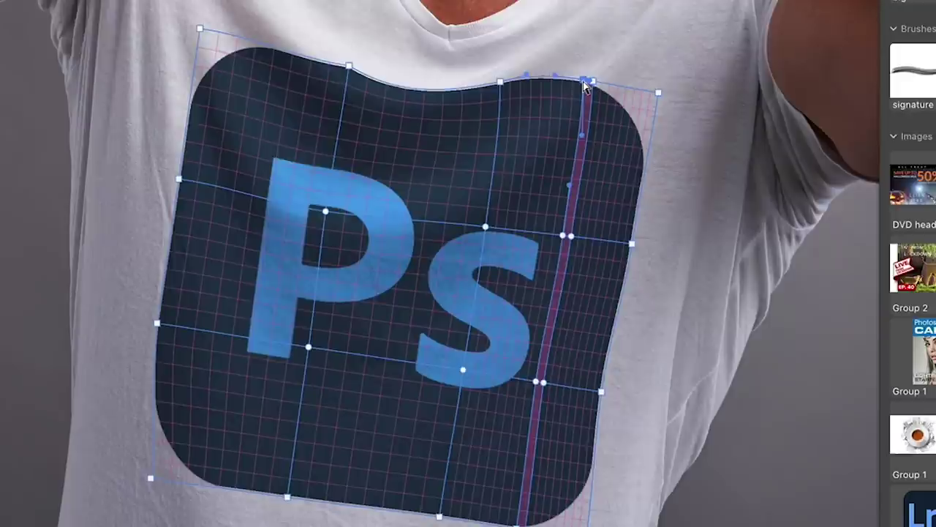
left_click_drag(590, 85, 591, 83)
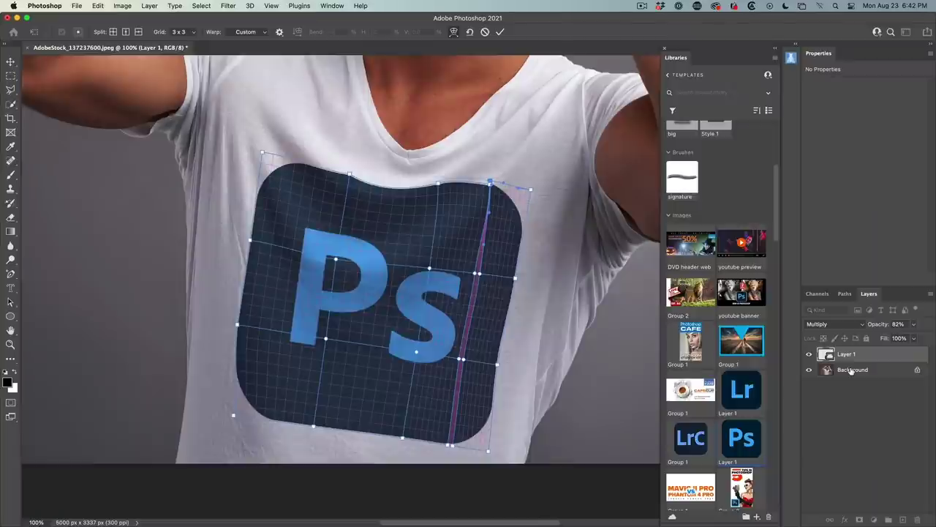
- Commit the warp, then select Layer 1 and put it back into Free Transform
left_click(851, 371)
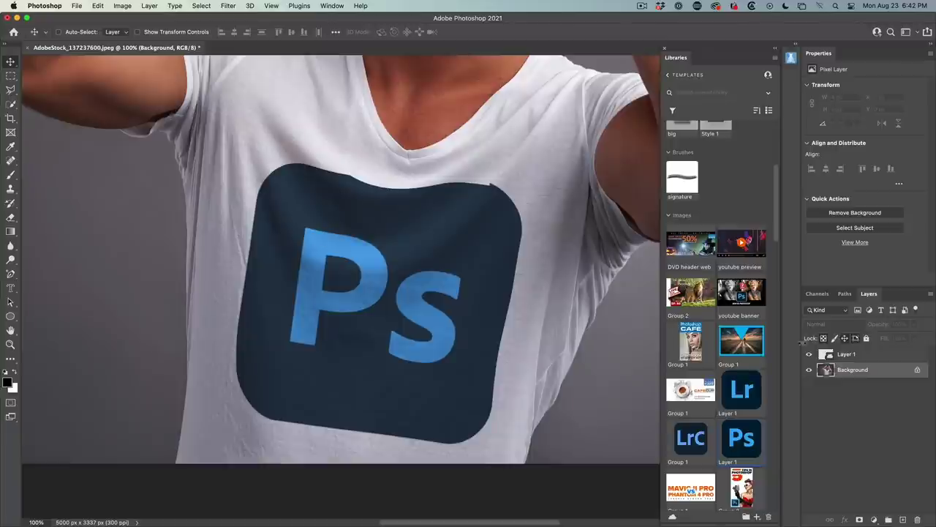
left_click(826, 355)
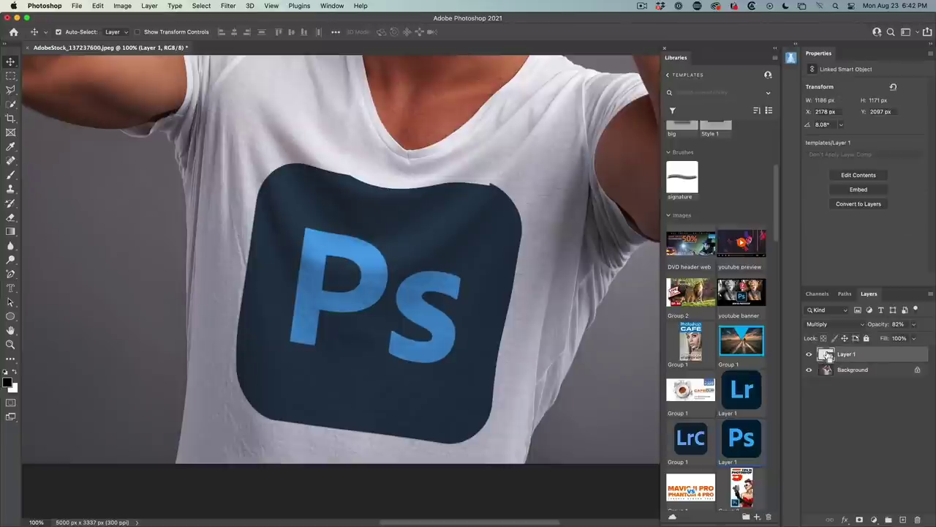
key("super+t")
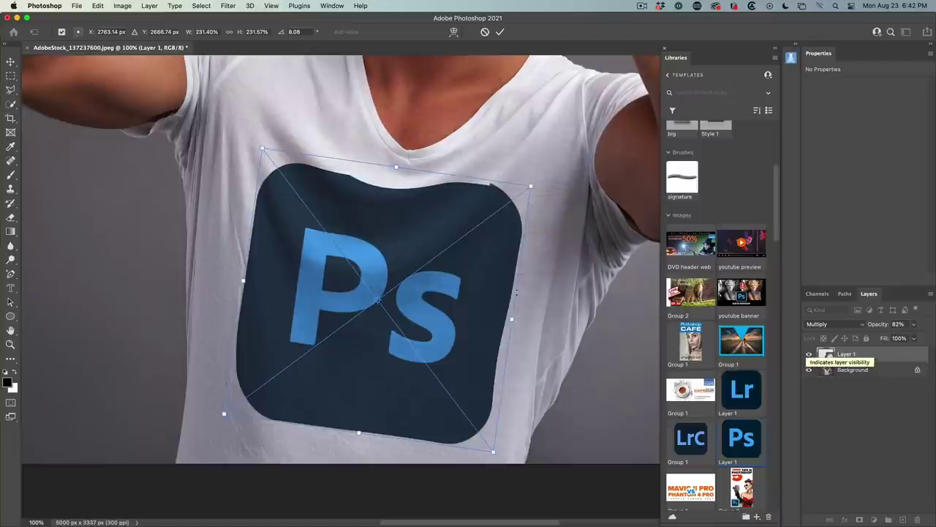
- Return to Warp, pull an interior mesh point near the P down, and split near the top-left
right_click(381, 235)
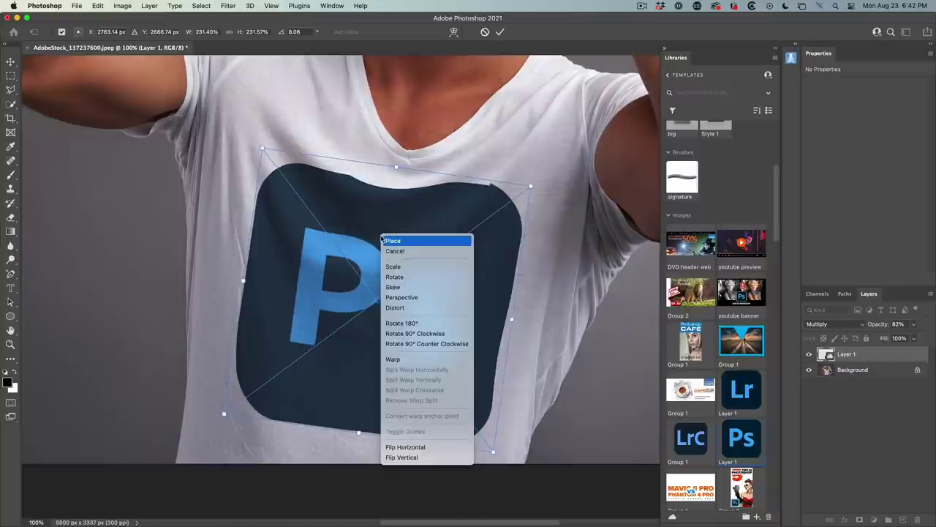
left_click(394, 359)
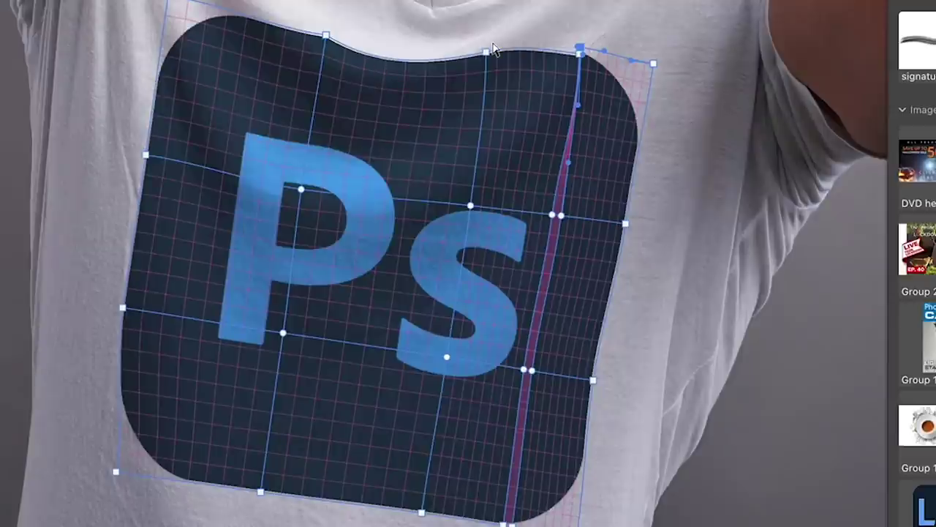
left_click(326, 36)
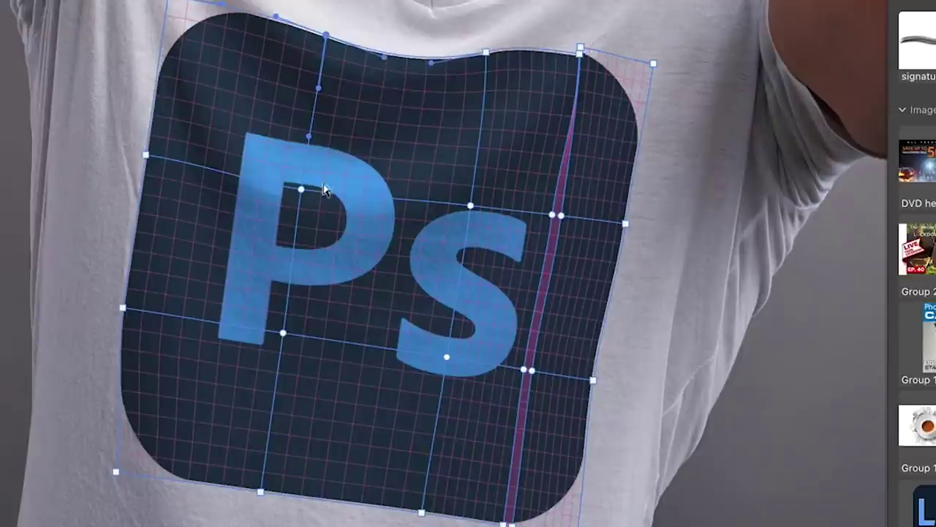
left_click_drag(302, 190, 302, 197)
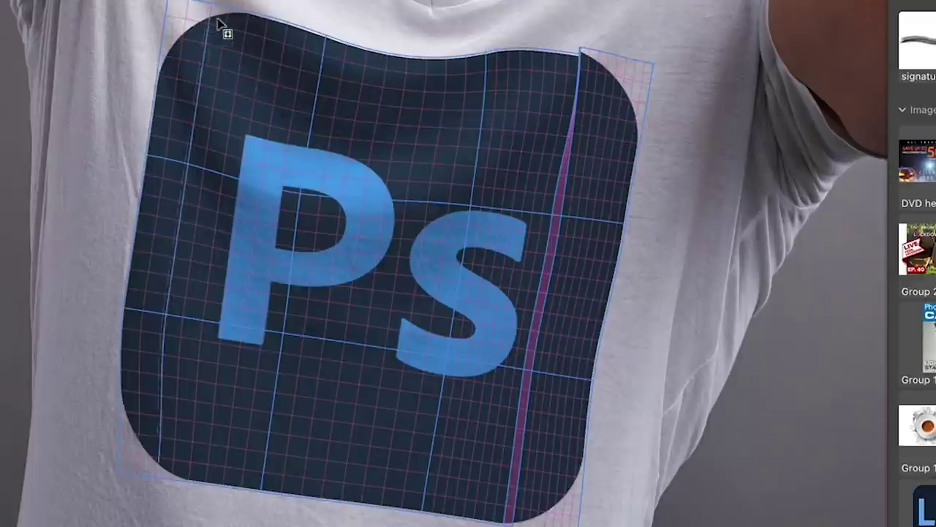
left_click(233, 93)
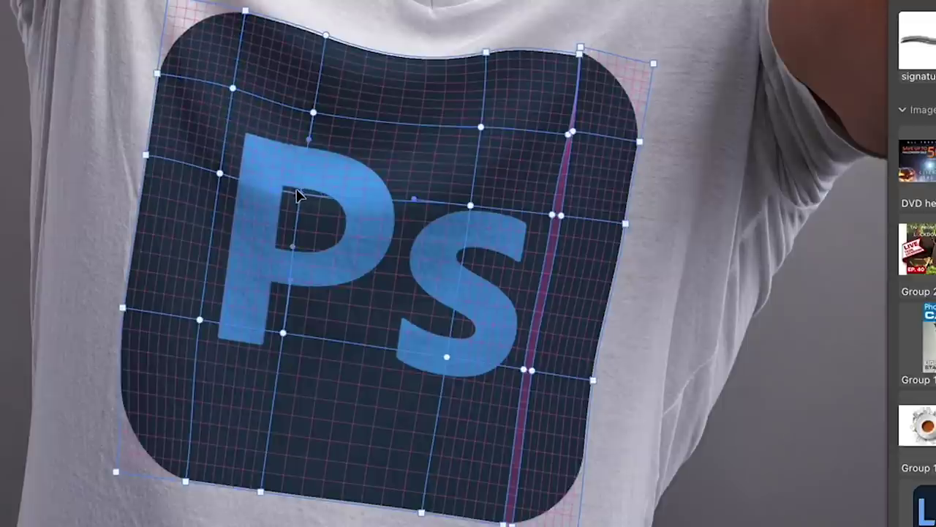
- Raise the new left mesh points and bend the right vertical grid line along a fold
left_click_drag(220, 173, 220, 159)
left_click_drag(147, 155, 144, 146)
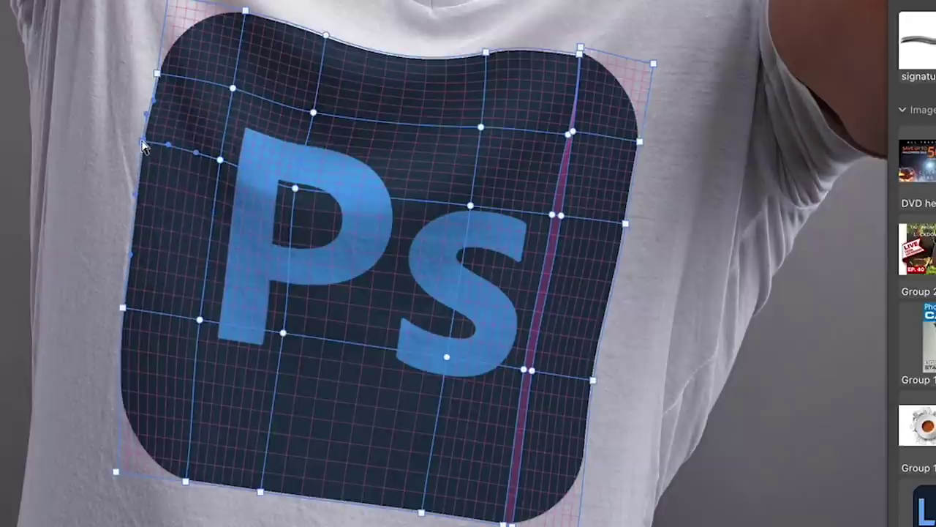
left_click_drag(554, 211, 535, 313)
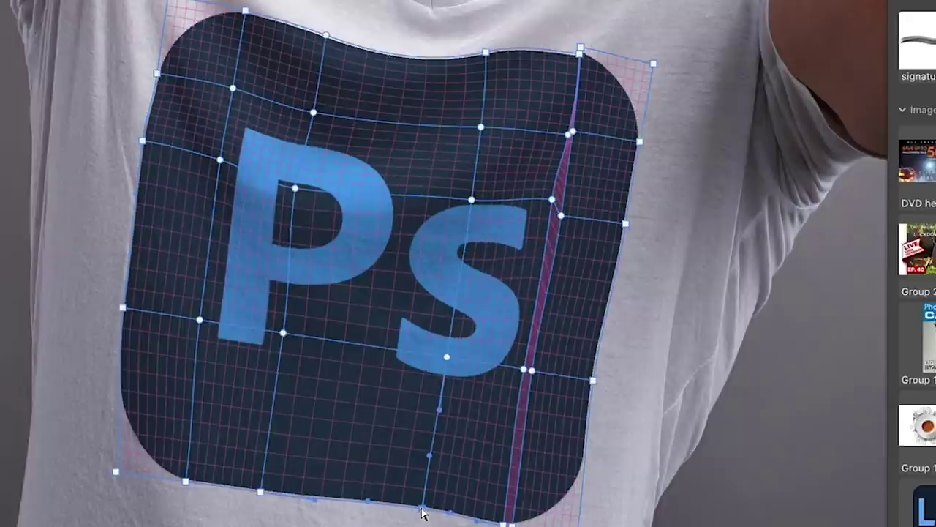
left_click(508, 521)
- Commit the split warp on the multiplied Ps logo and fit the t-shirt image on screen
key("Return")
key("ctrl+0")
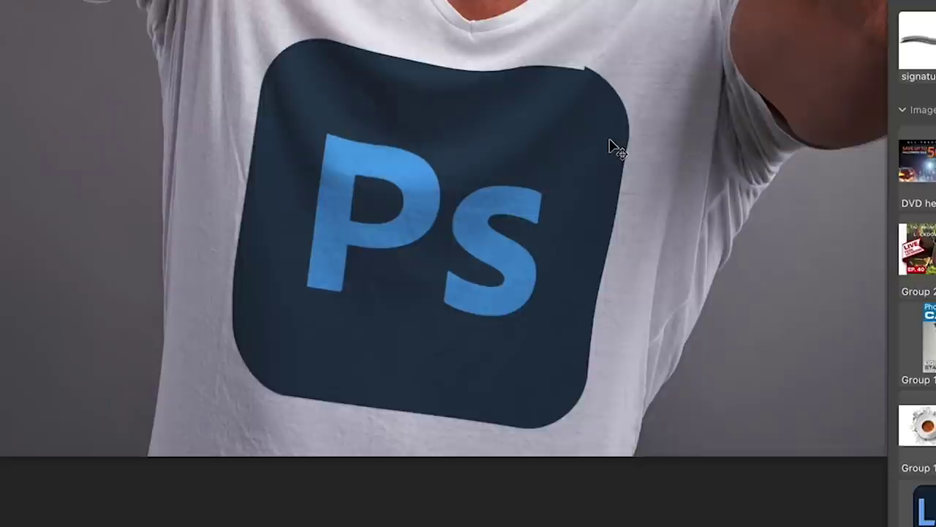